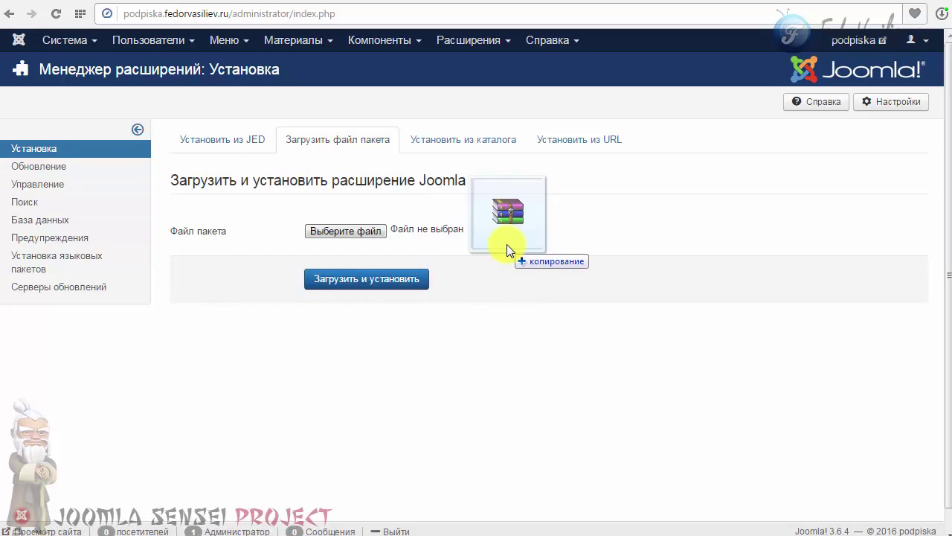
Upload and install the selected GTranslate module package
click(358, 288)
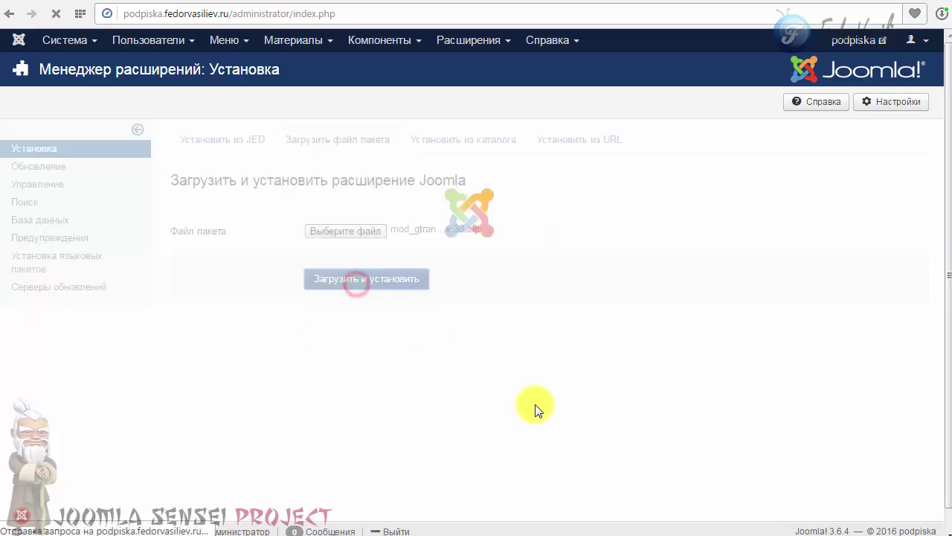
drag(379, 156, 225, 152)
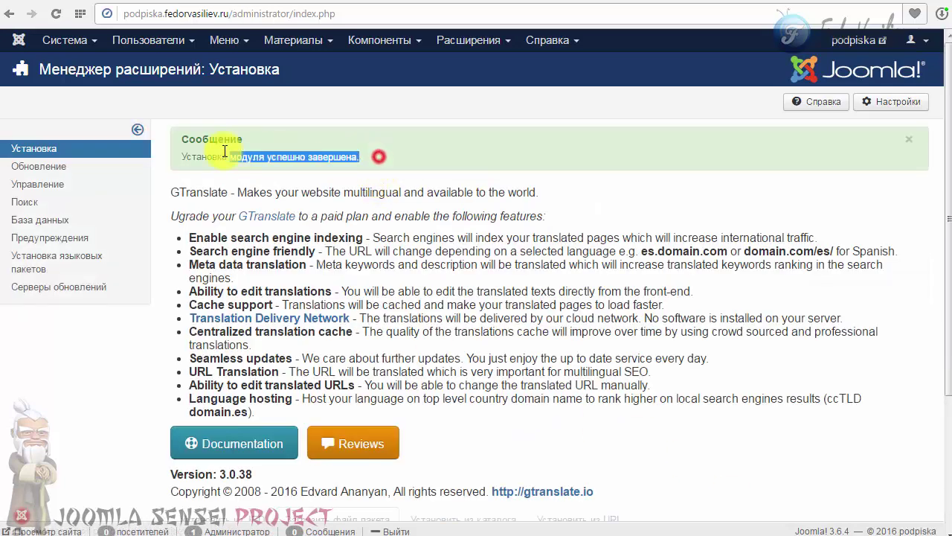
click(336, 141)
Open the site module manager, sort the modules by ID in descending order and open the GTranslate module for editing
click(471, 42)
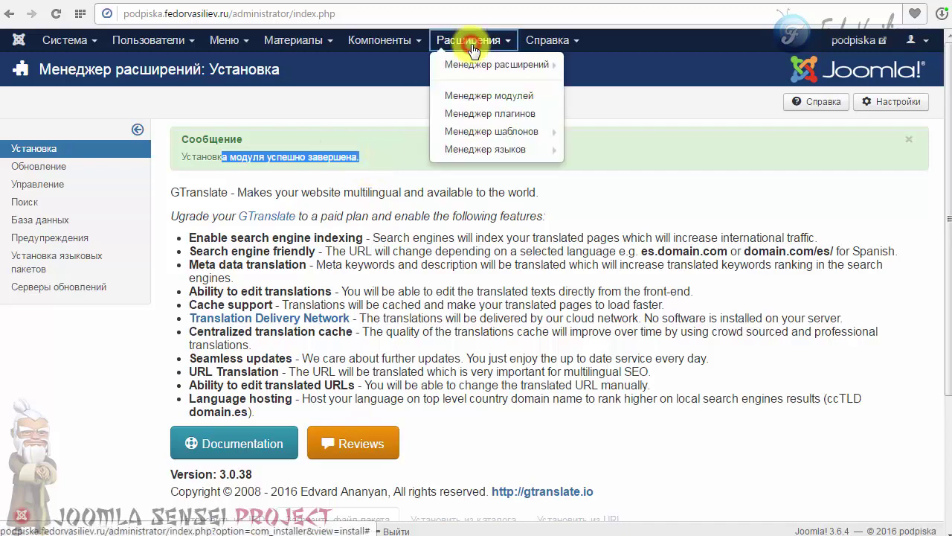
click(487, 96)
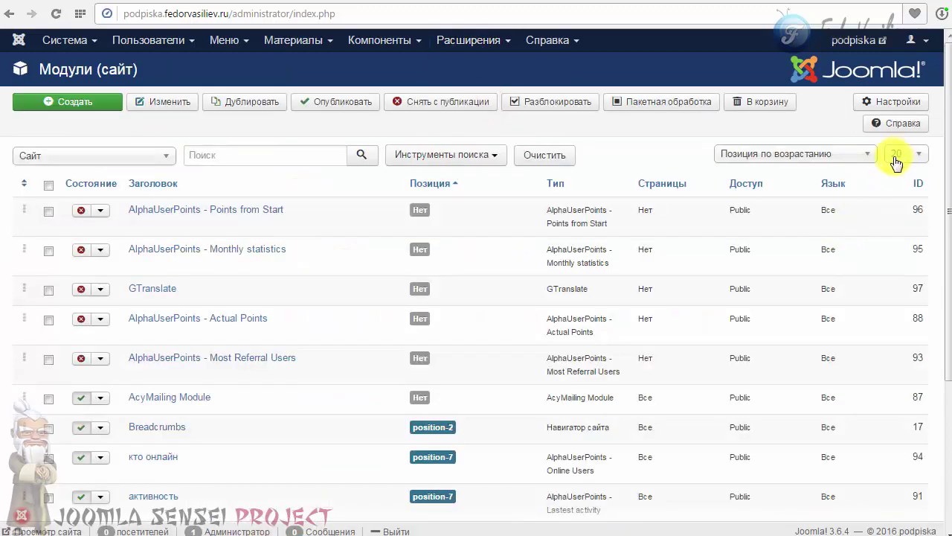
click(920, 185)
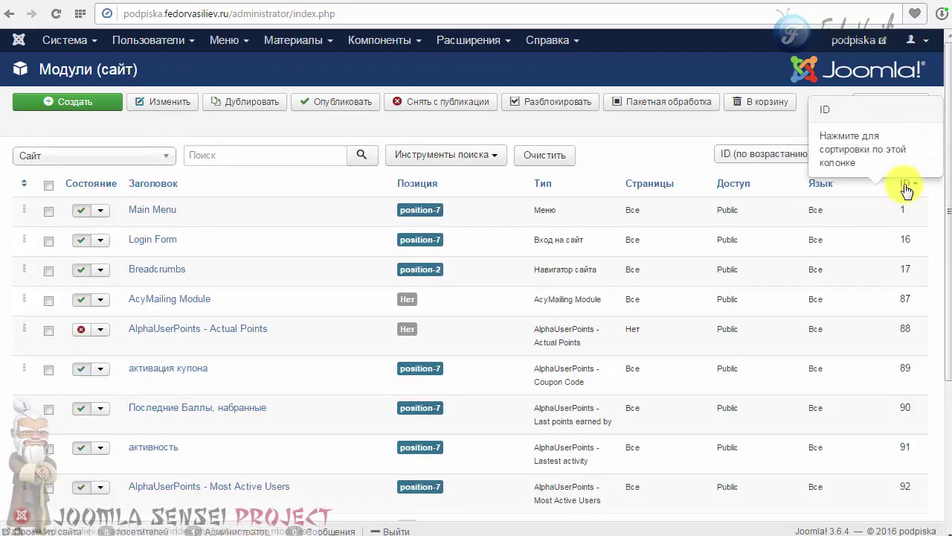
click(908, 183)
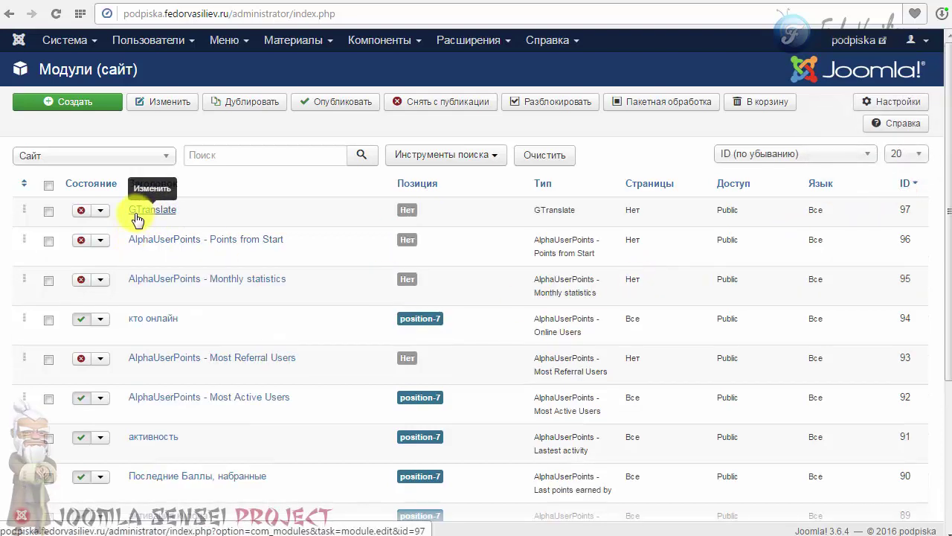
click(138, 212)
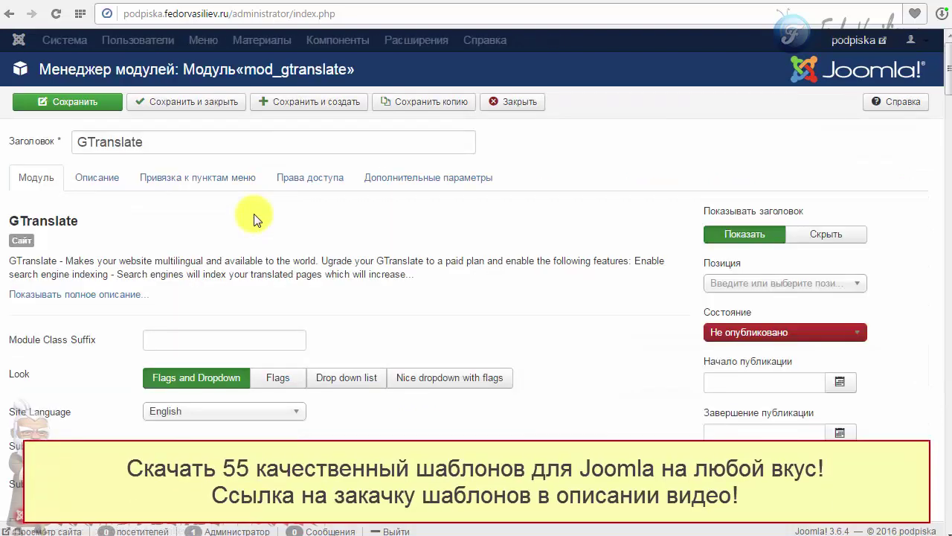
Assign the GTranslate module to position-7 and set its state to published (Опубликовано)
click(856, 283)
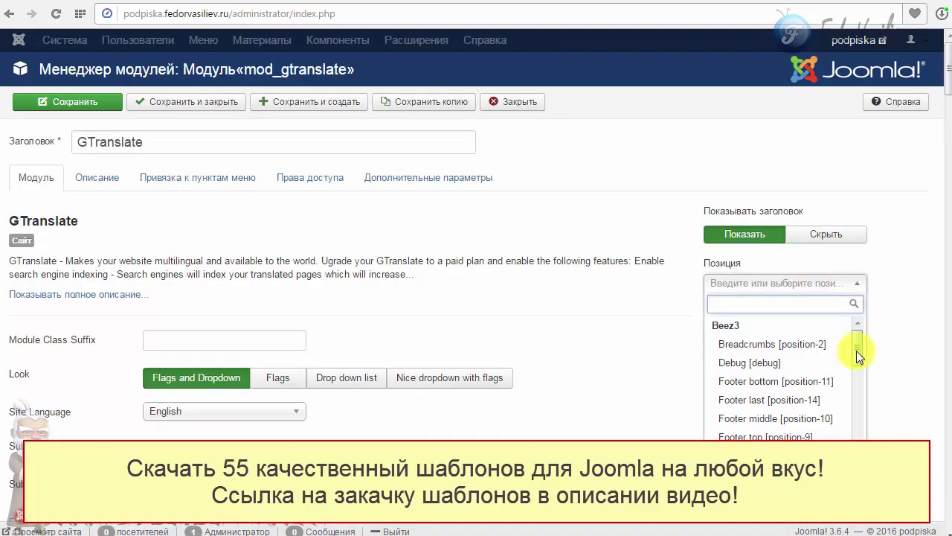
drag(856, 350, 857, 431)
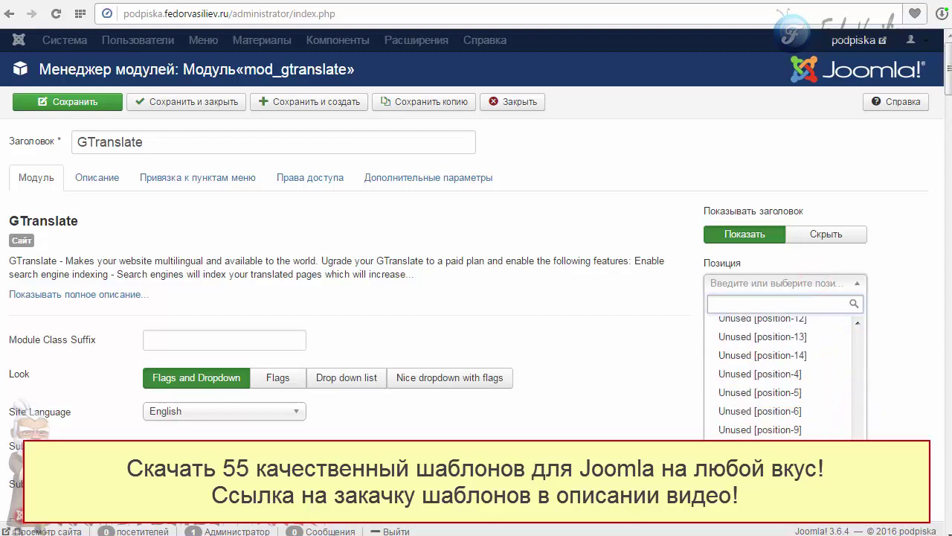
click(751, 413)
click(733, 331)
click(744, 375)
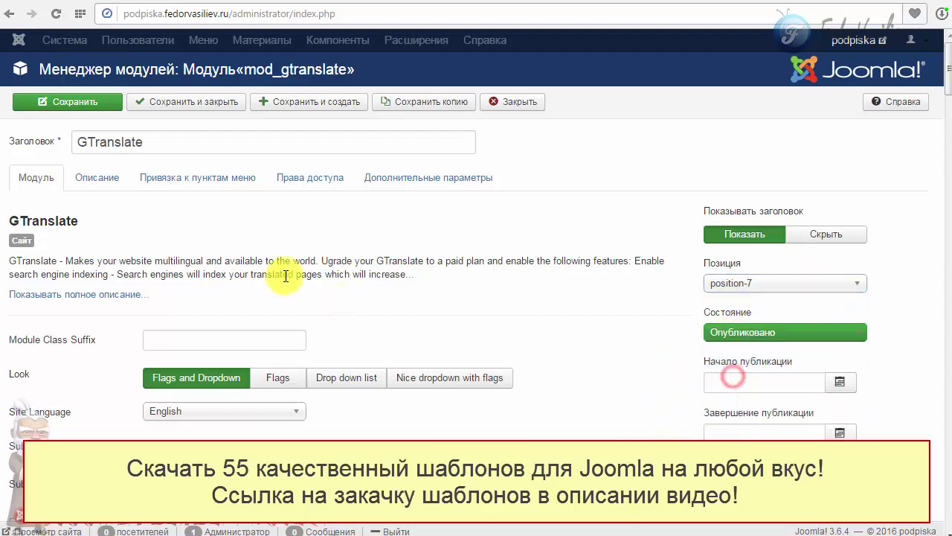
Set the module's menu assignment to all pages (На всех страницах)
click(93, 178)
click(208, 183)
click(205, 219)
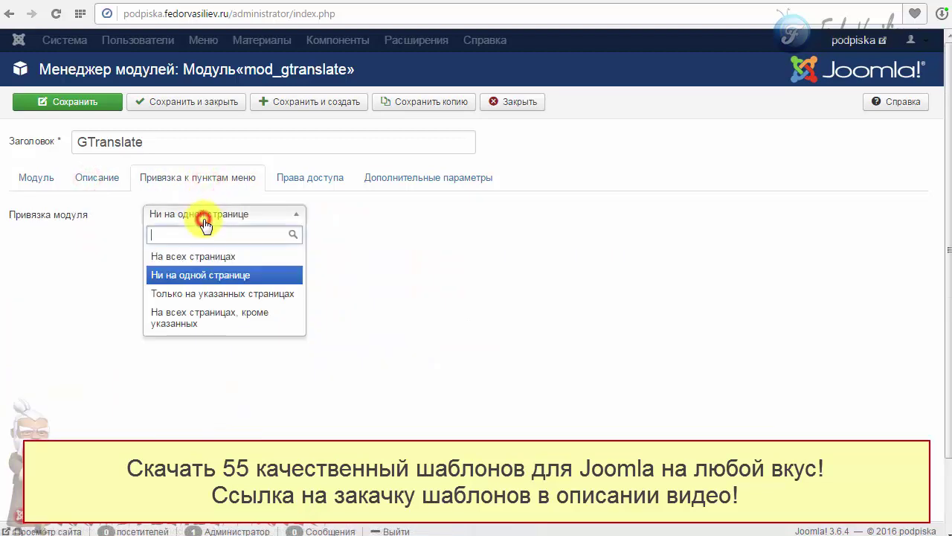
click(206, 256)
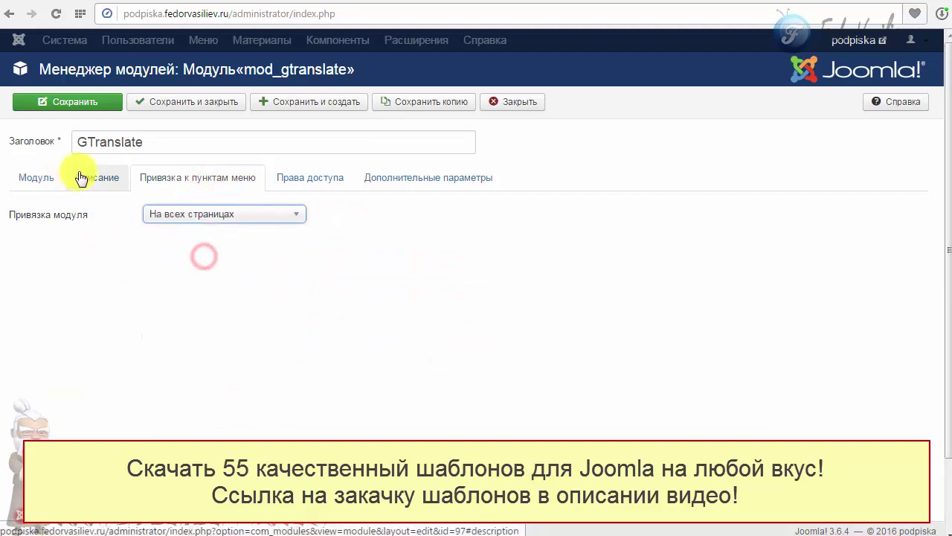
Try the Look options in the GTranslate module settings and set the look to Flags
click(52, 178)
scroll(939, 82, down, 4)
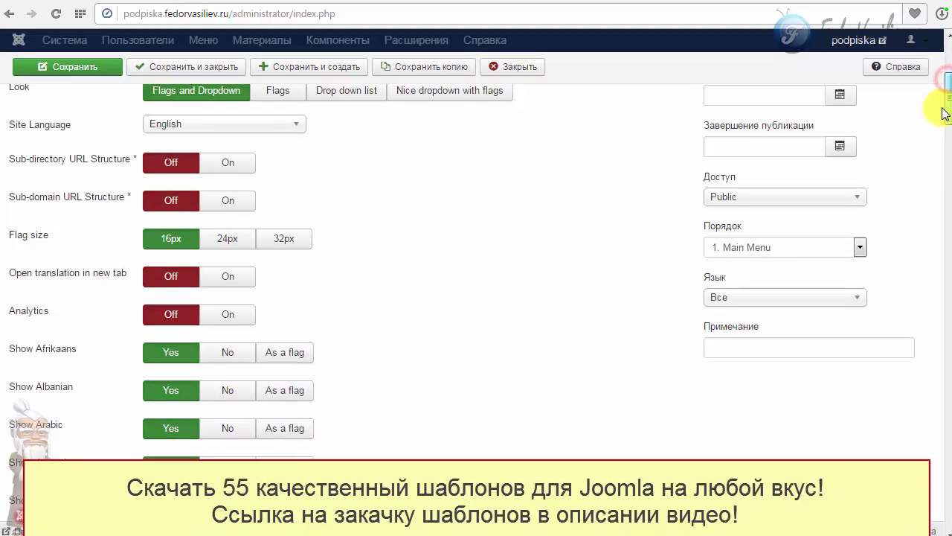
scroll(938, 93, up, 2)
mouse_move(70, 203)
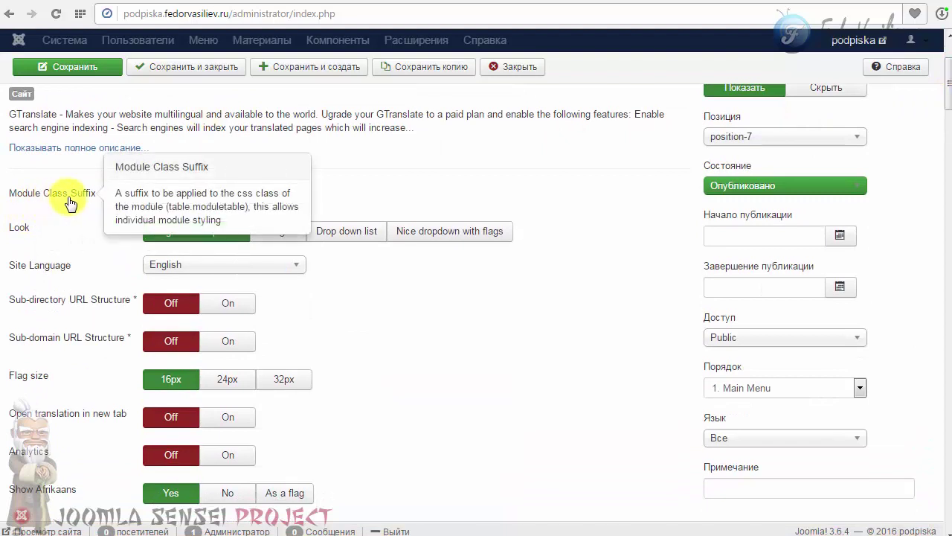
click(35, 226)
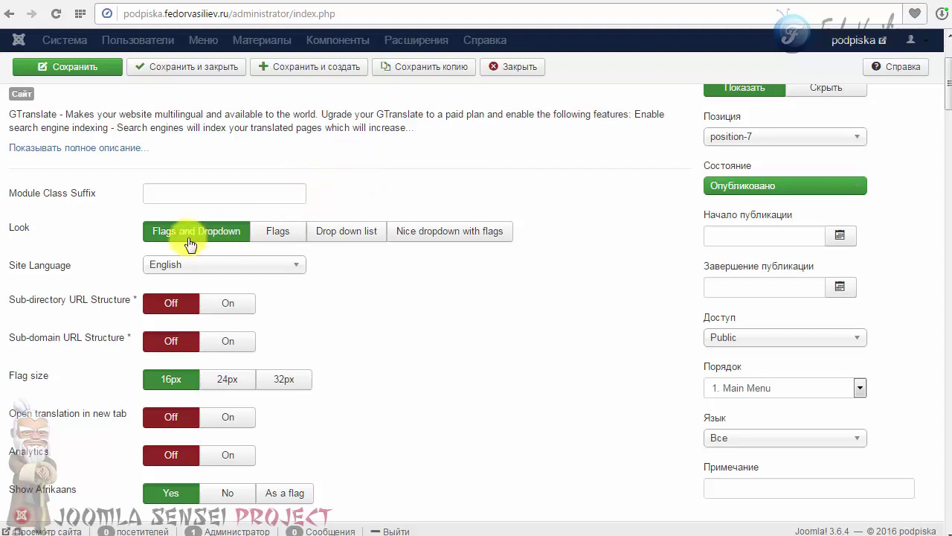
click(276, 228)
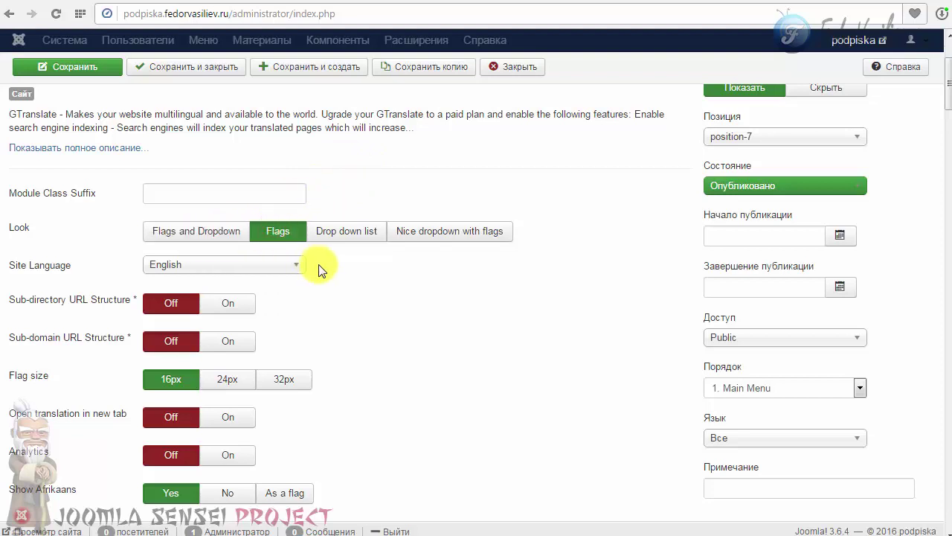
click(344, 233)
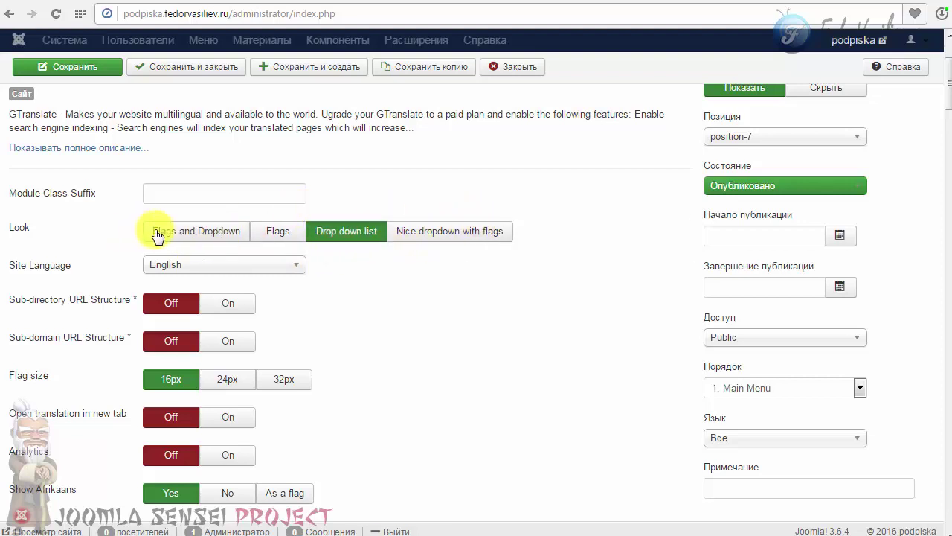
click(186, 232)
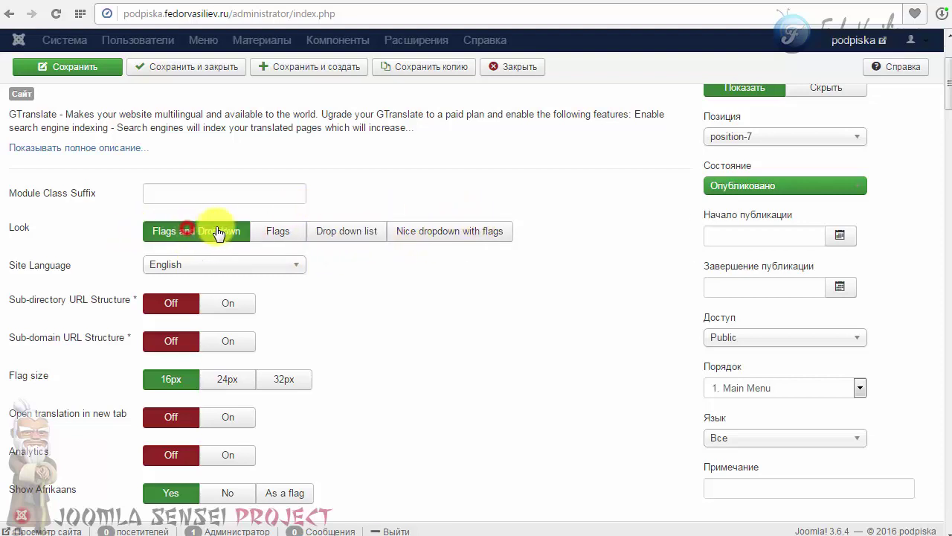
click(277, 230)
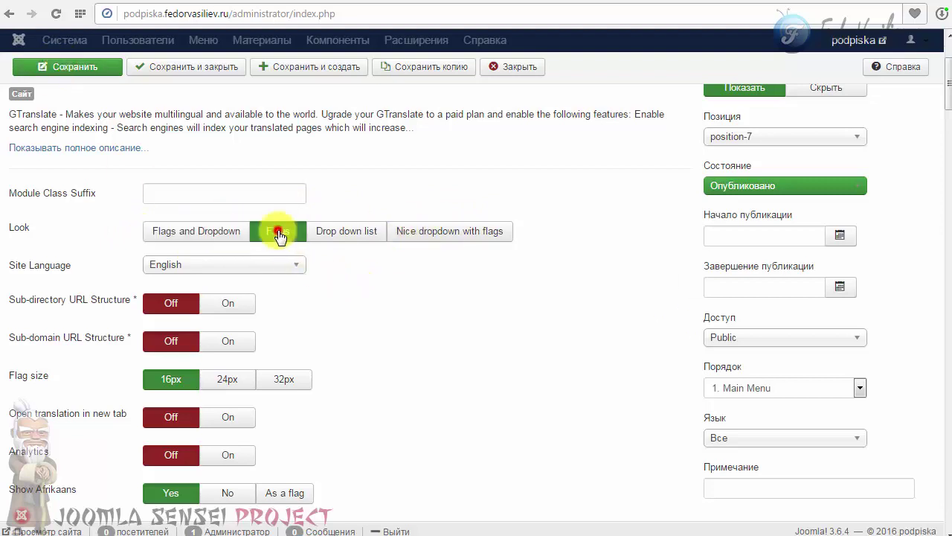
Set the module's site language to Russian
mouse_move(51, 273)
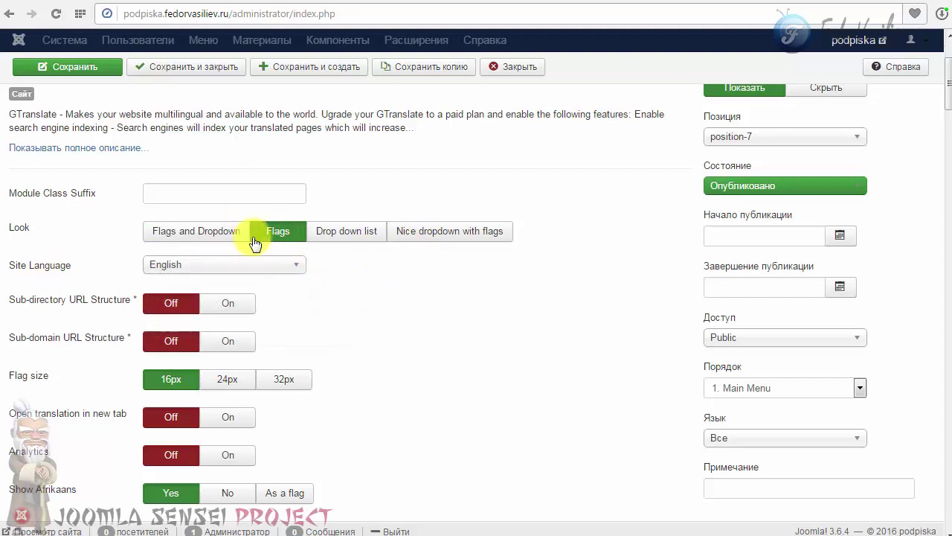
click(214, 269)
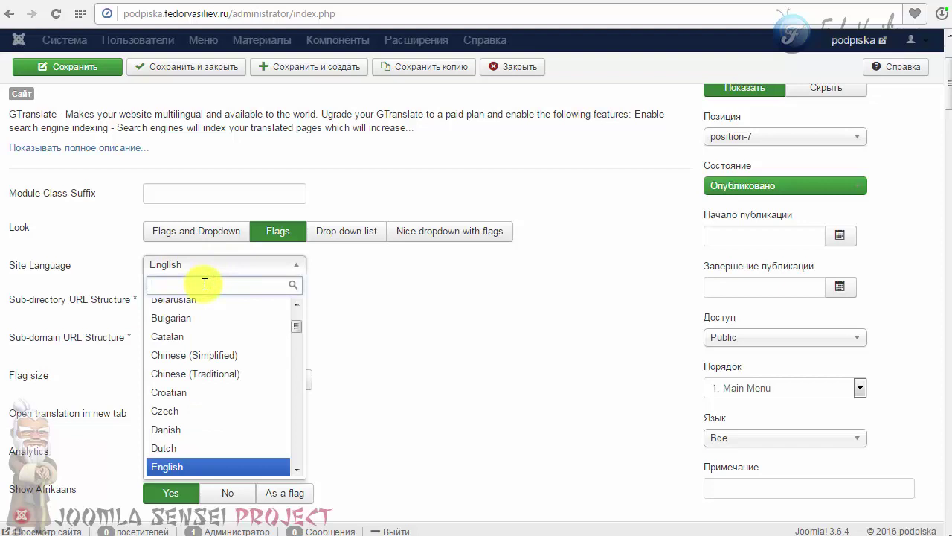
text(ru)
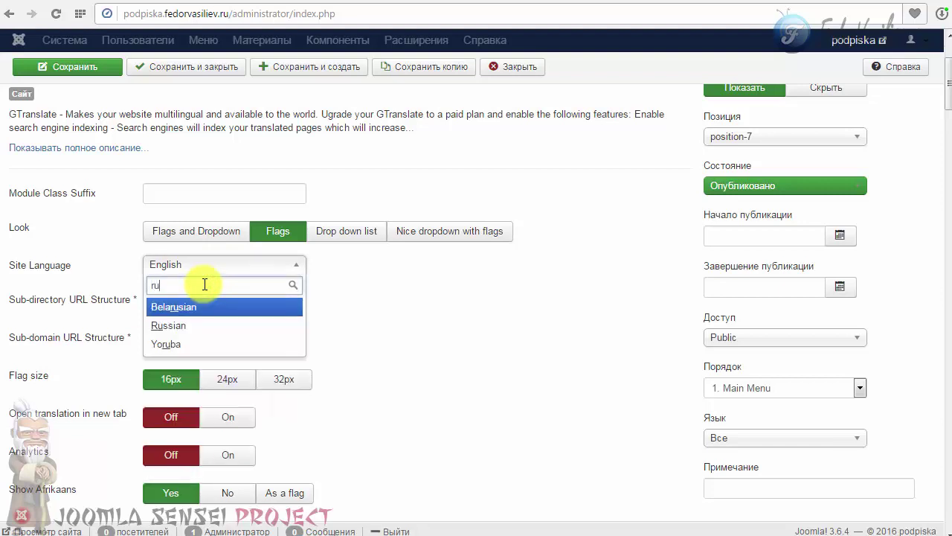
click(187, 325)
Set the flag size to 24px and the option for opening translations in a new tab to Off
scroll(22, 233, down, 1)
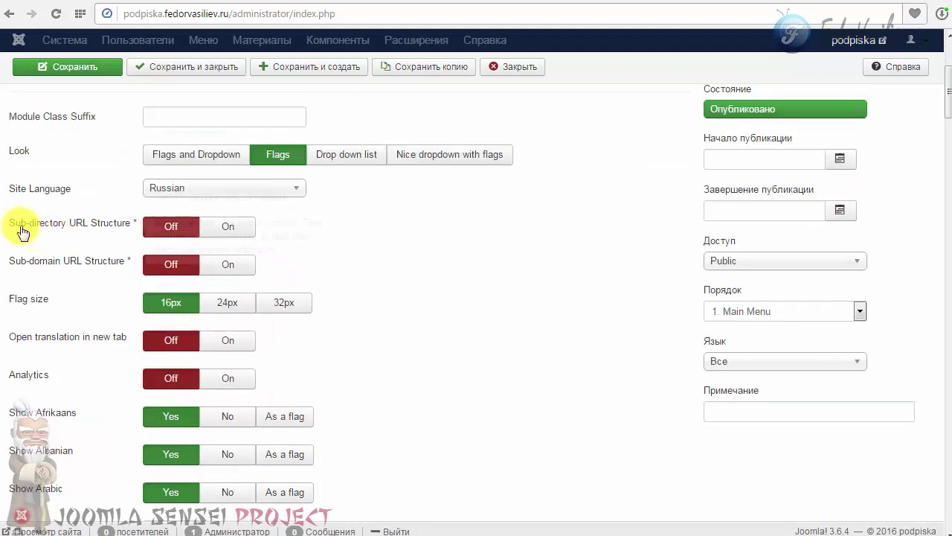
drag(137, 223, 68, 223)
drag(134, 261, 45, 266)
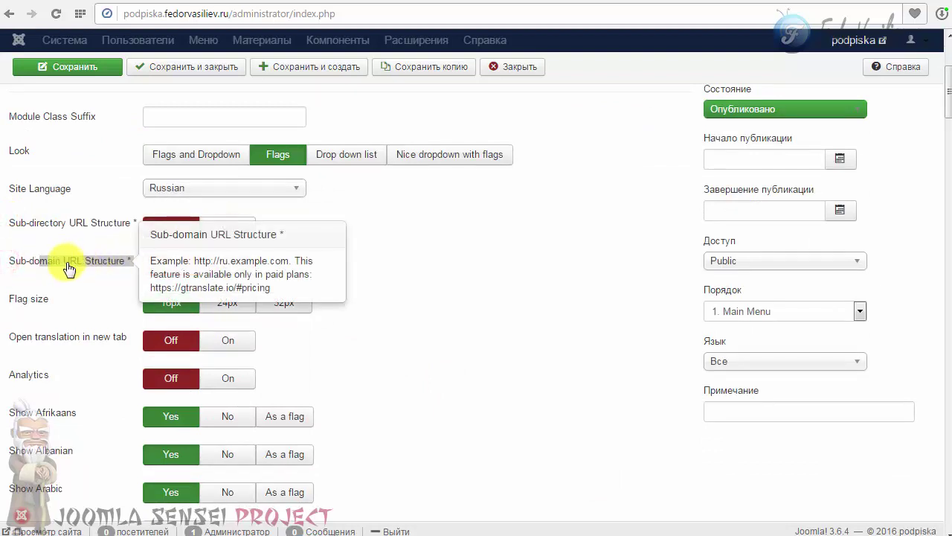
drag(52, 223, 28, 249)
click(7, 230)
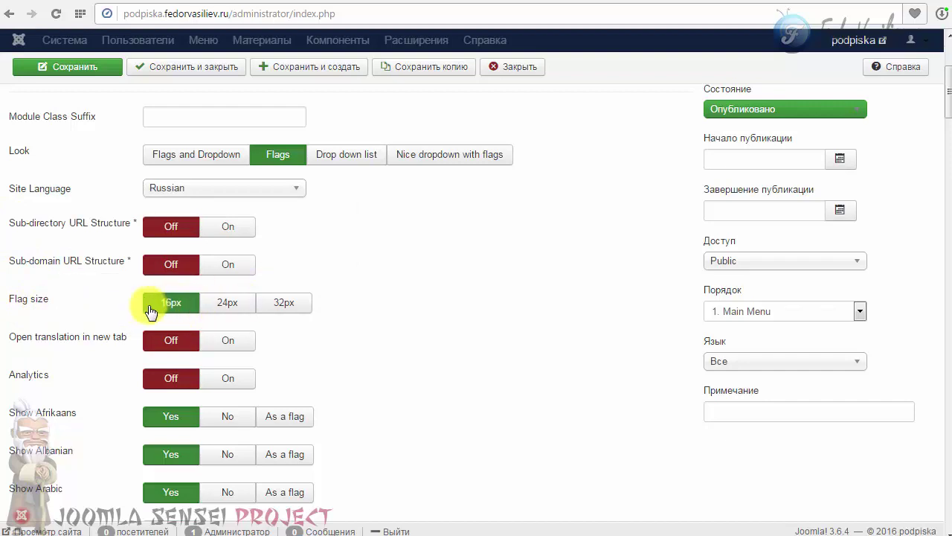
click(213, 306)
click(282, 305)
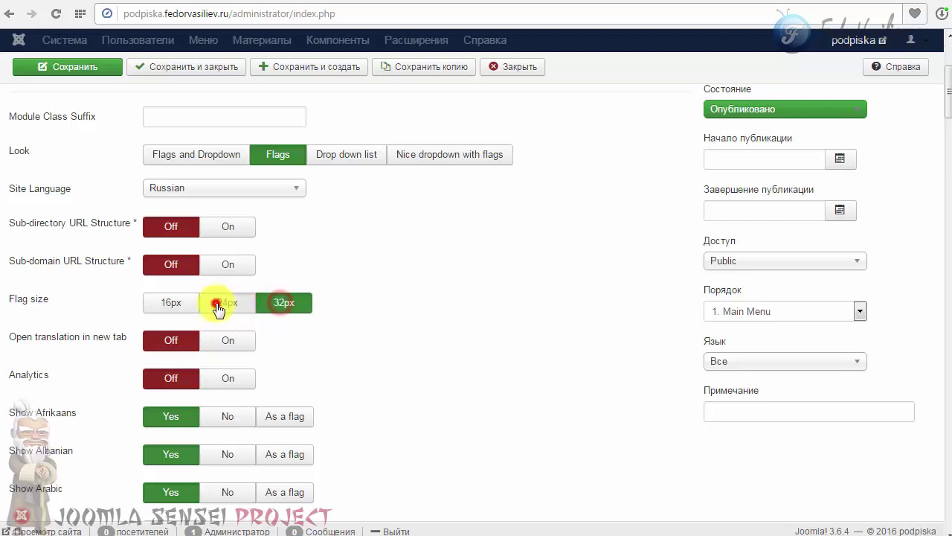
click(216, 307)
scroll(85, 145, down, 3)
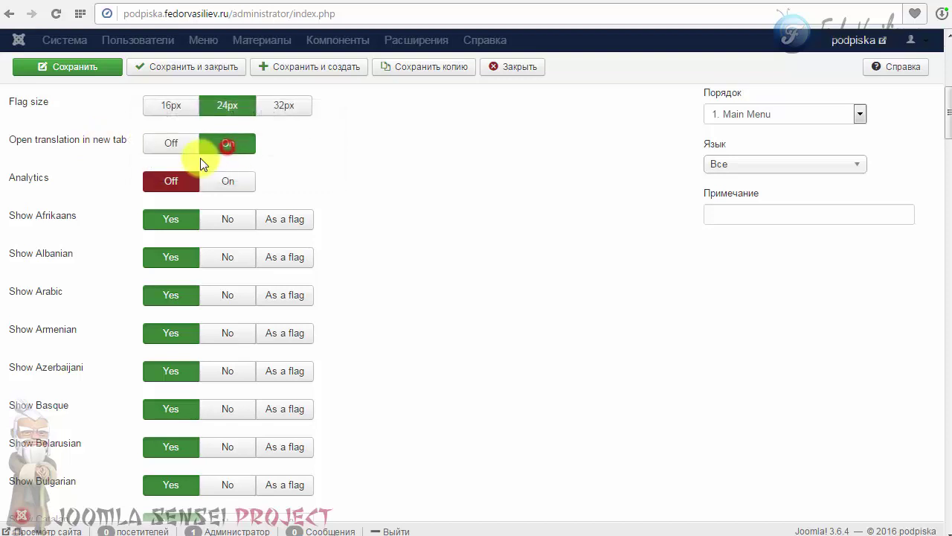
click(160, 145)
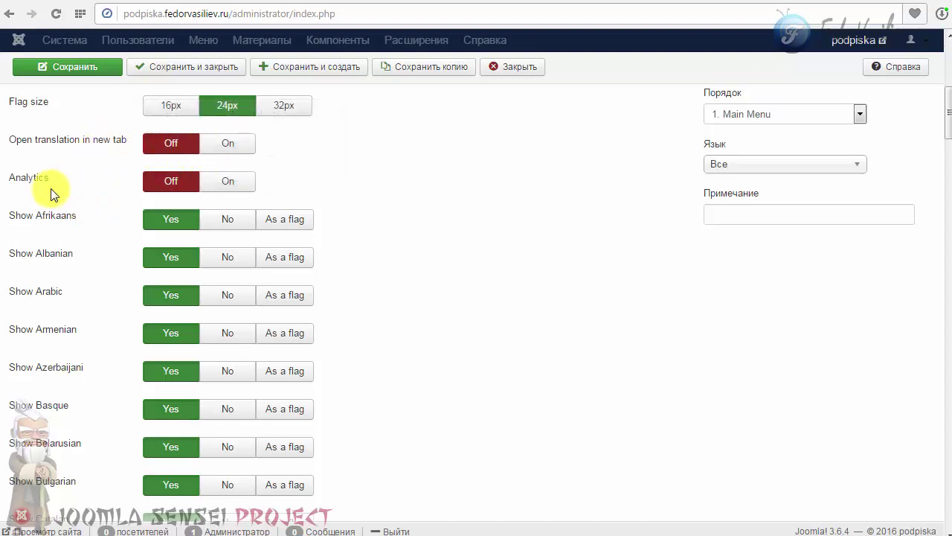
mouse_move(30, 186)
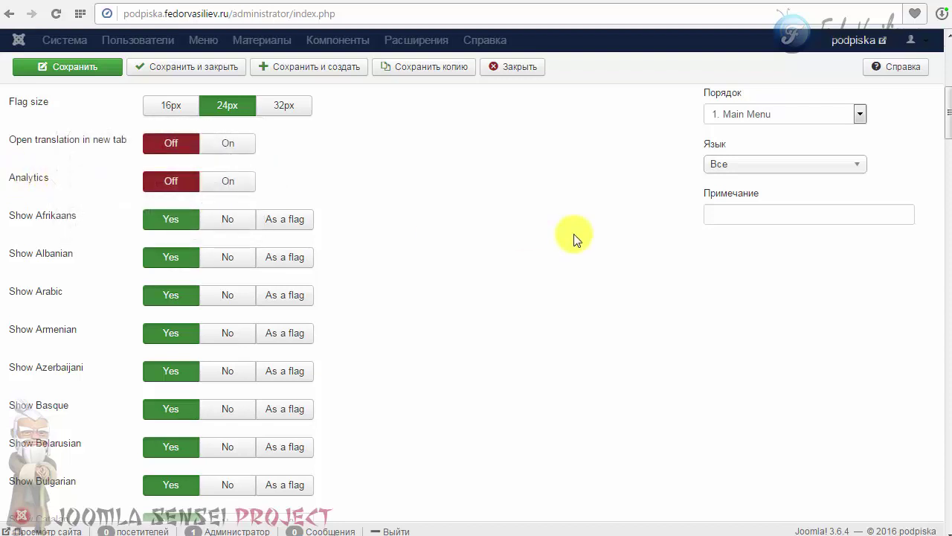
Set the Show options of all languages from Afrikaans through Dutch to No
scroll(949, 131, down, 1)
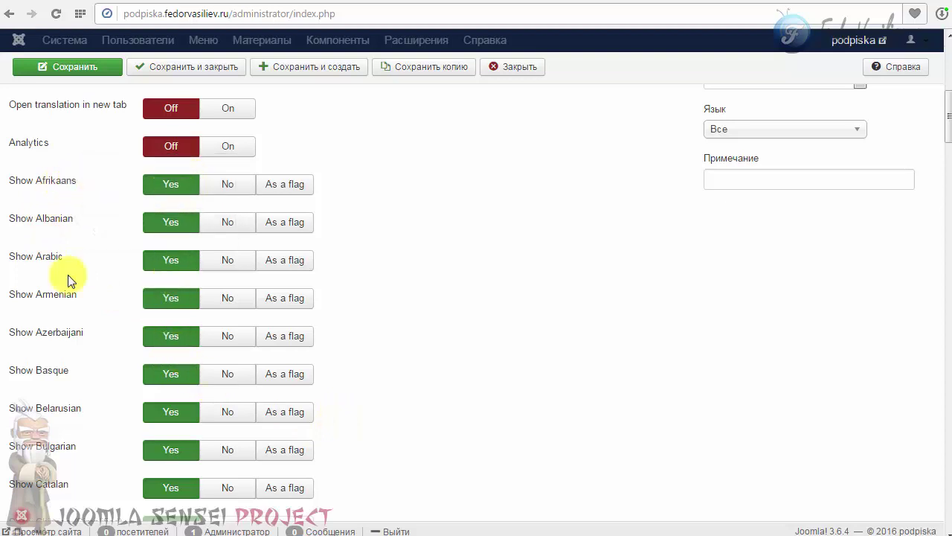
click(226, 185)
click(225, 222)
click(225, 258)
click(227, 299)
click(228, 335)
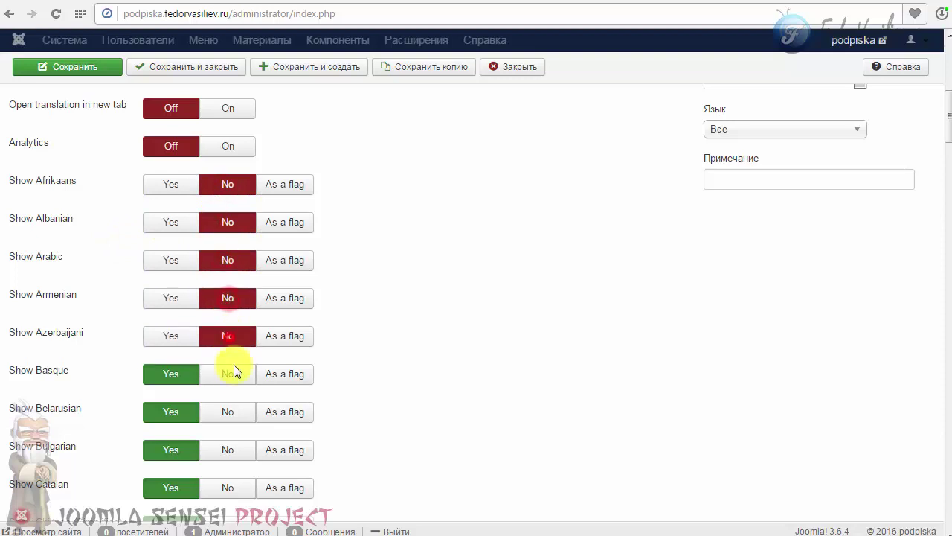
click(228, 374)
scroll(232, 372, down, 4)
click(237, 131)
click(228, 169)
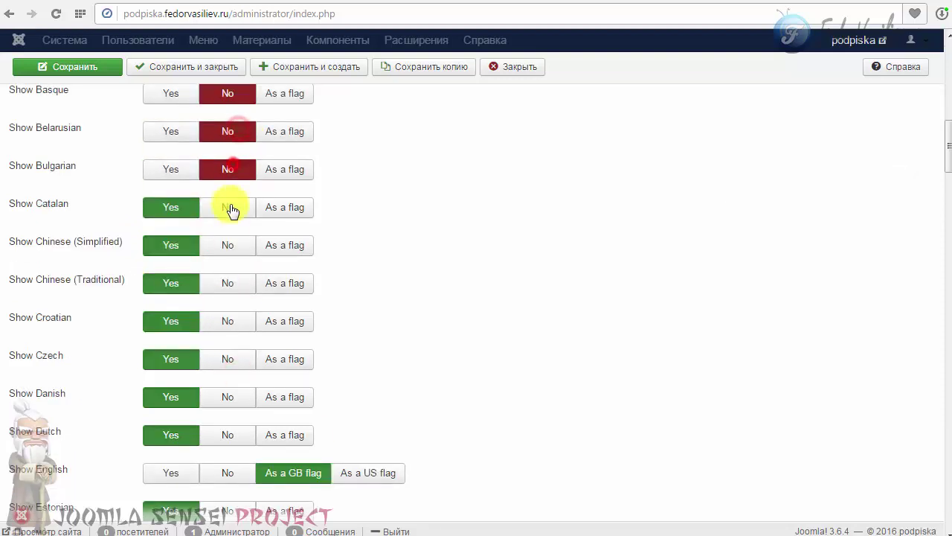
click(227, 207)
click(228, 245)
click(231, 283)
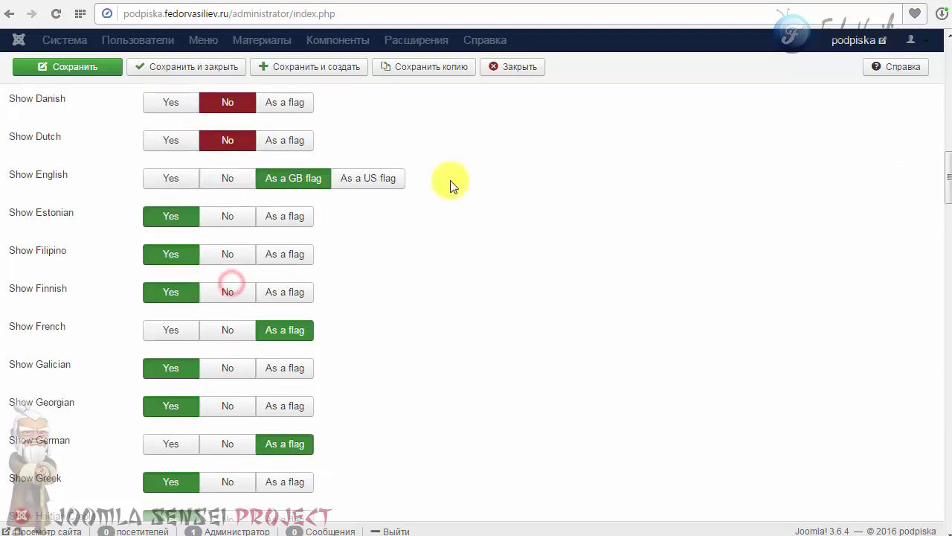
Show English as a GB flag and go to the Show Russian option
mouse_move(43, 183)
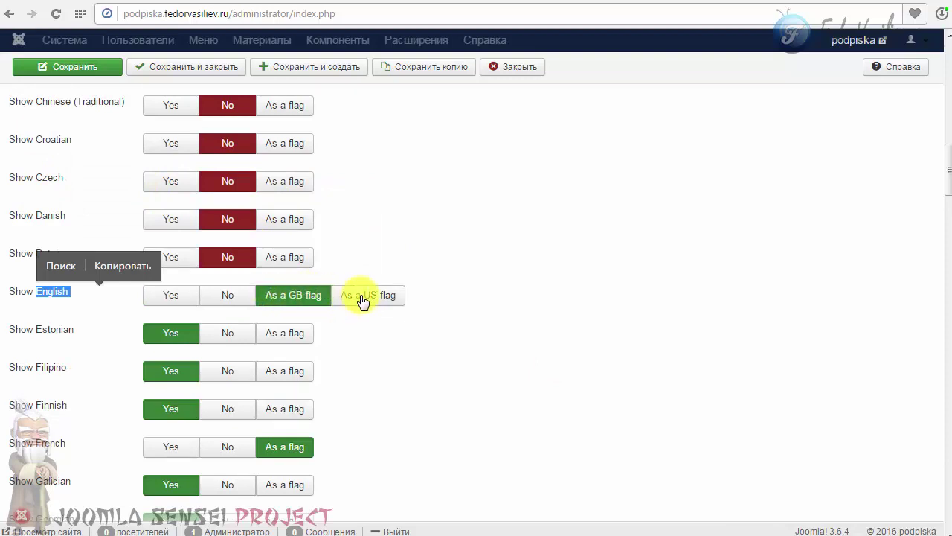
click(312, 297)
scroll(144, 223, down, 10)
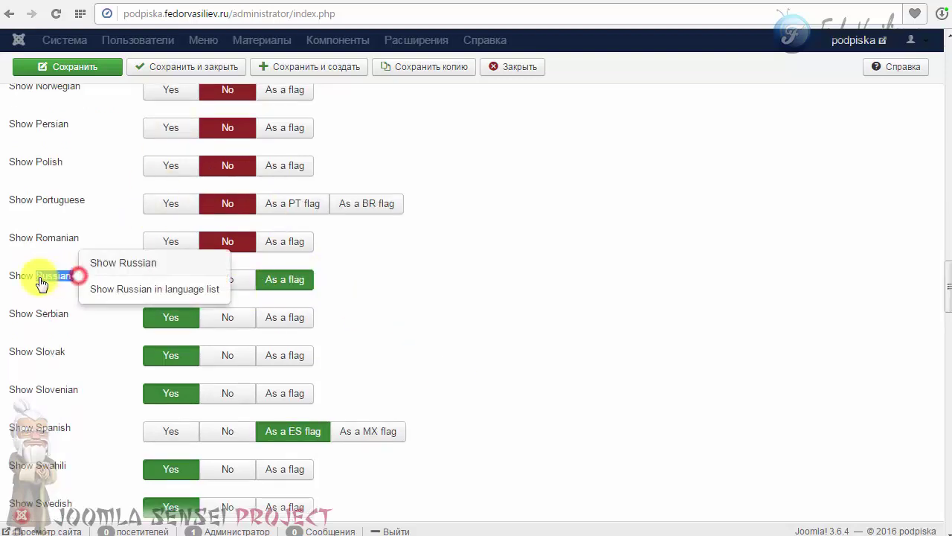
Set the Show Ukrainian option to As a flag
click(64, 299)
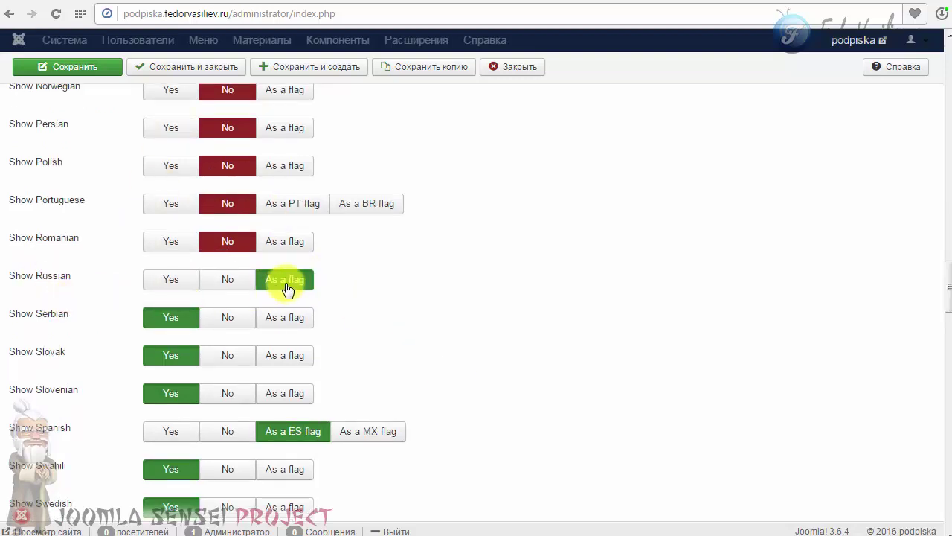
scroll(372, 324, down, 1)
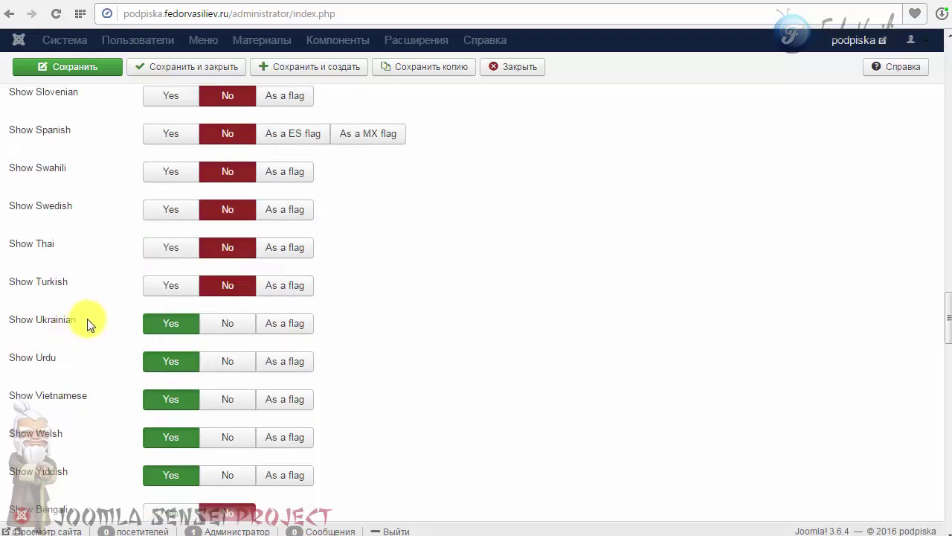
drag(88, 324, 44, 325)
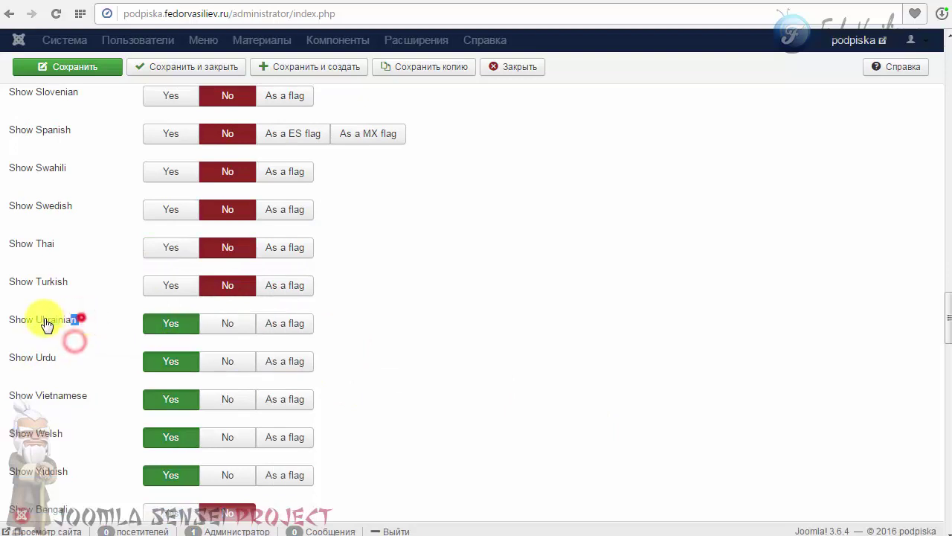
click(59, 330)
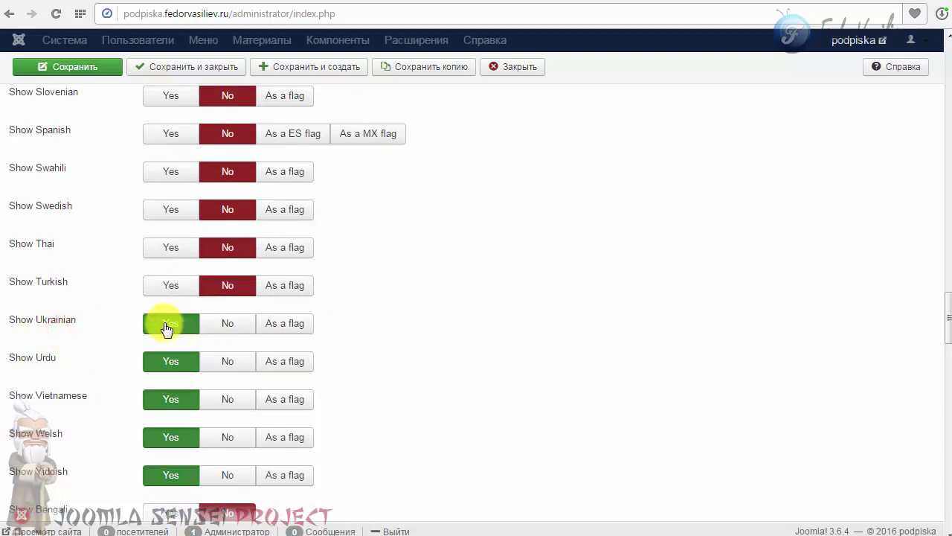
click(274, 323)
Set the Show options for Urdu, Vietnamese, Welsh and Yiddish to No
scroll(382, 337, down, 2)
click(228, 212)
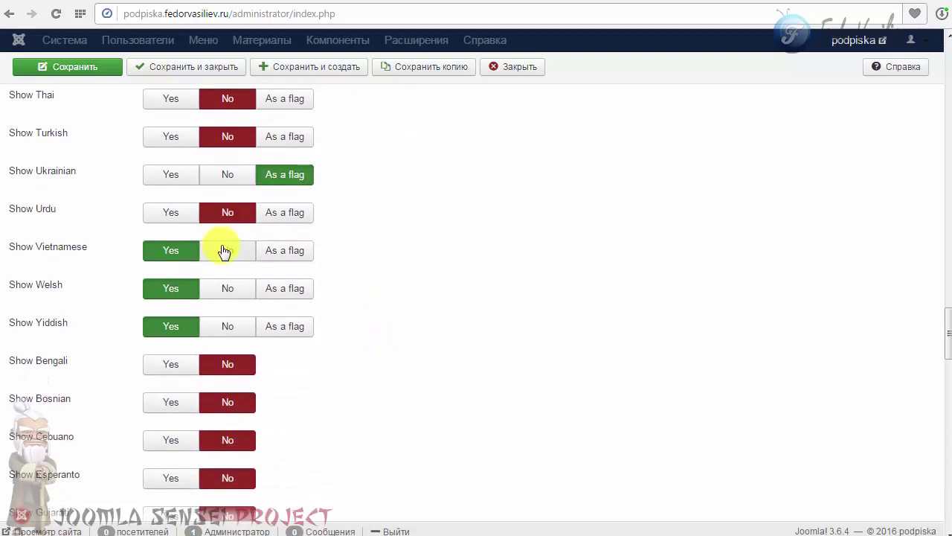
click(225, 251)
click(227, 288)
click(231, 326)
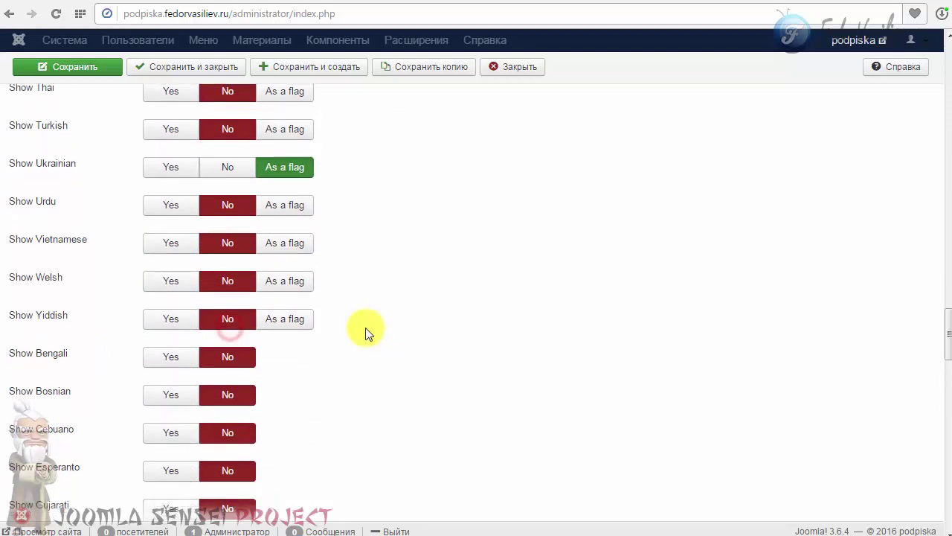
Check the remaining language options through Xhosa and save the module settings
scroll(367, 334, down, 13)
scroll(365, 335, down, 7)
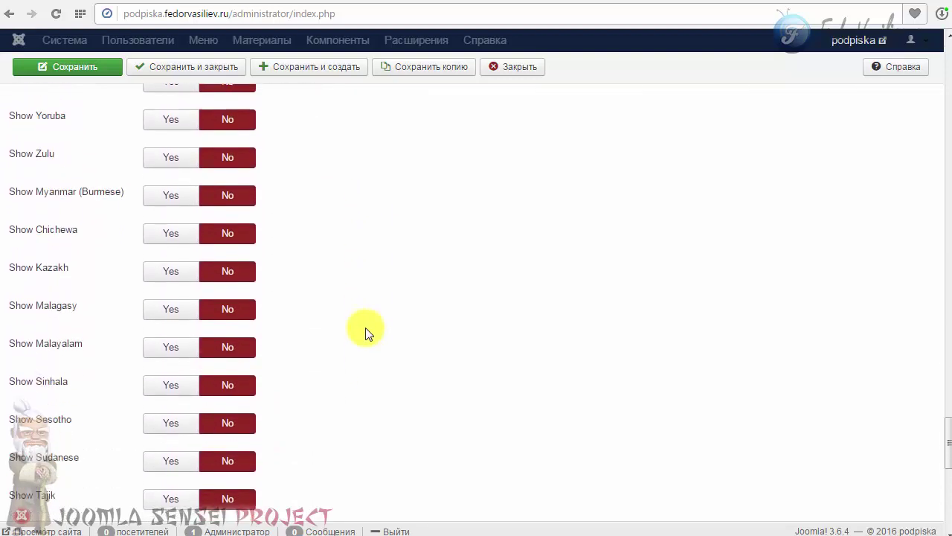
scroll(365, 334, down, 4)
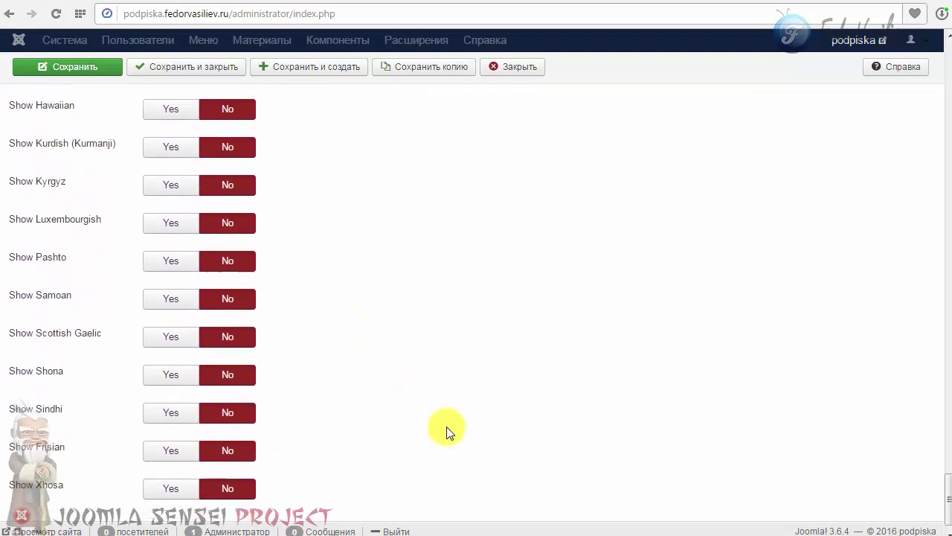
drag(946, 505, 945, 86)
click(66, 66)
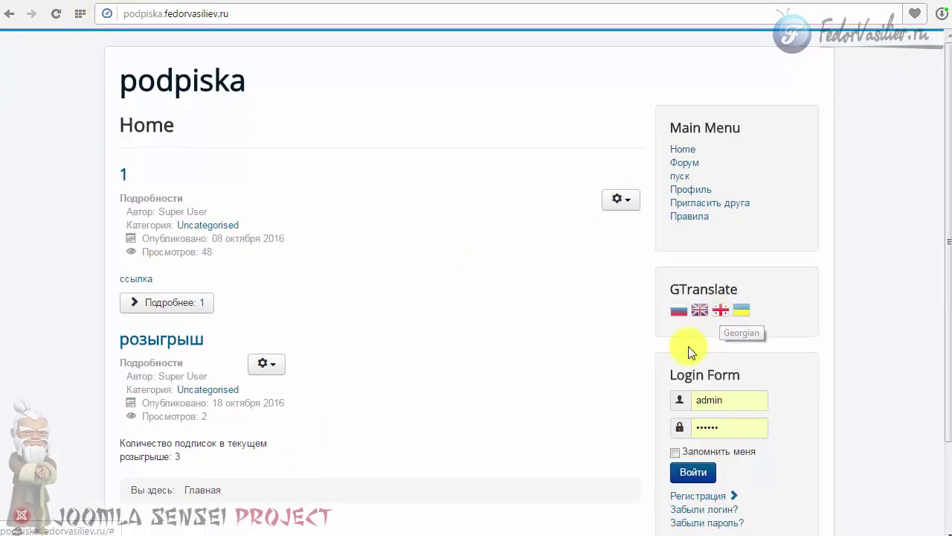
On the site's home page, test the Georgian translation, review the translated content and return the page to Russian
click(722, 311)
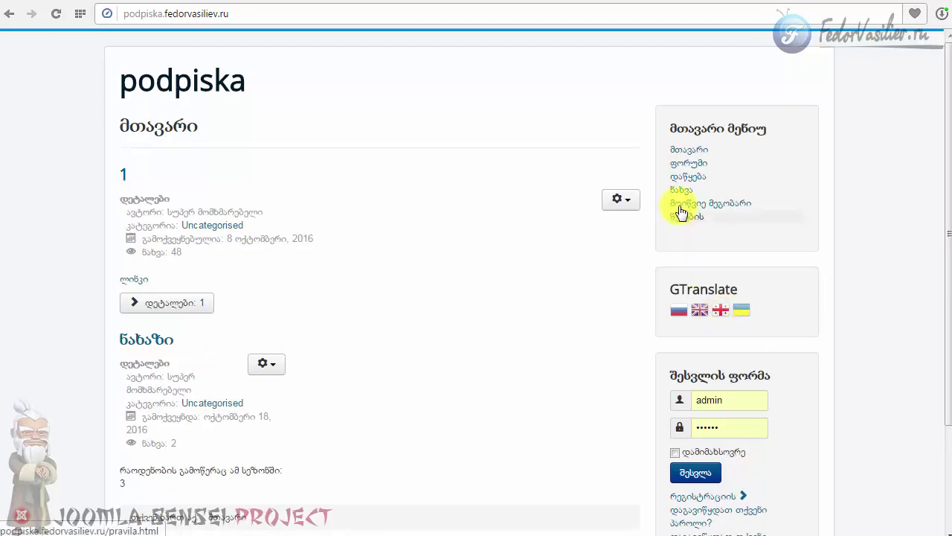
scroll(305, 191, down, 3)
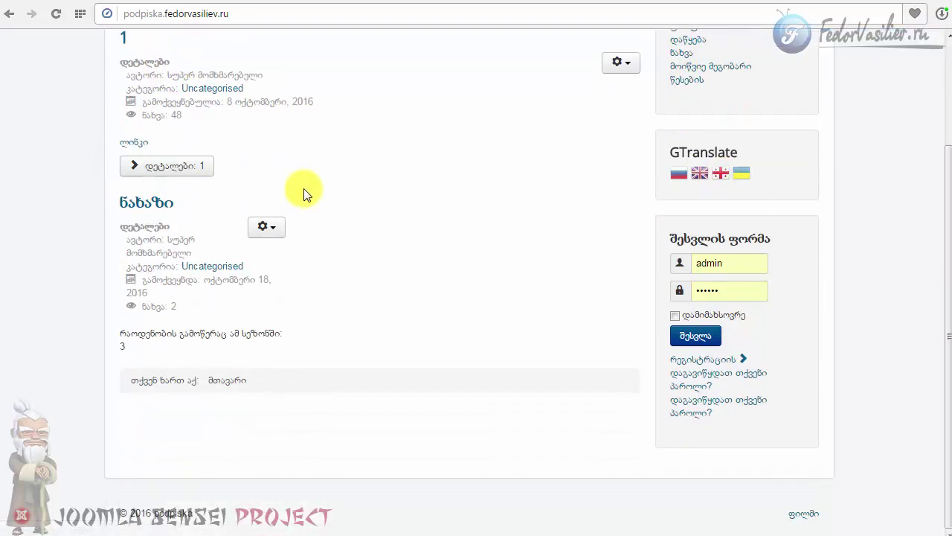
scroll(445, 383, up, 3)
scroll(669, 425, down, 3)
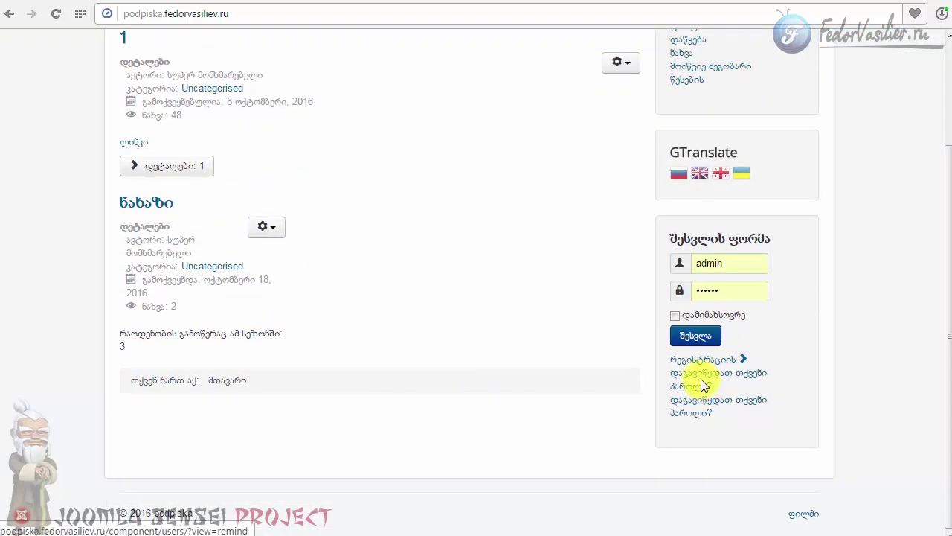
scroll(676, 382, up, 3)
click(672, 315)
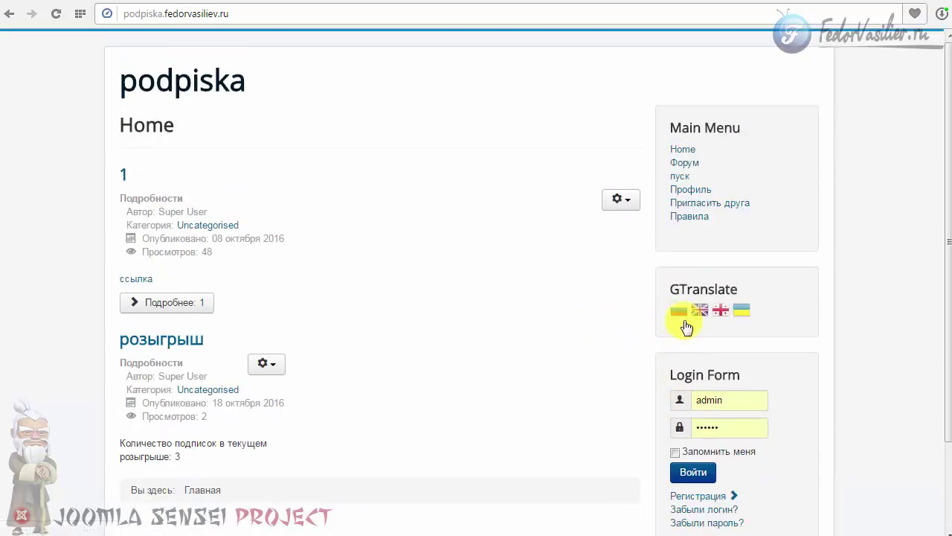
Test the English and Ukrainian translations of the home page, reviewing each, and return the page to Russian
click(700, 314)
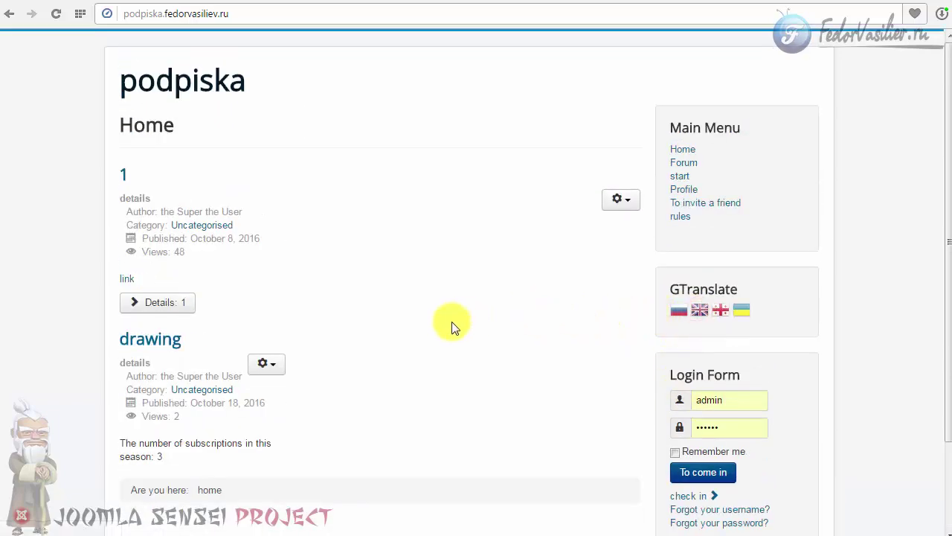
scroll(453, 323, down, 3)
scroll(453, 320, up, 3)
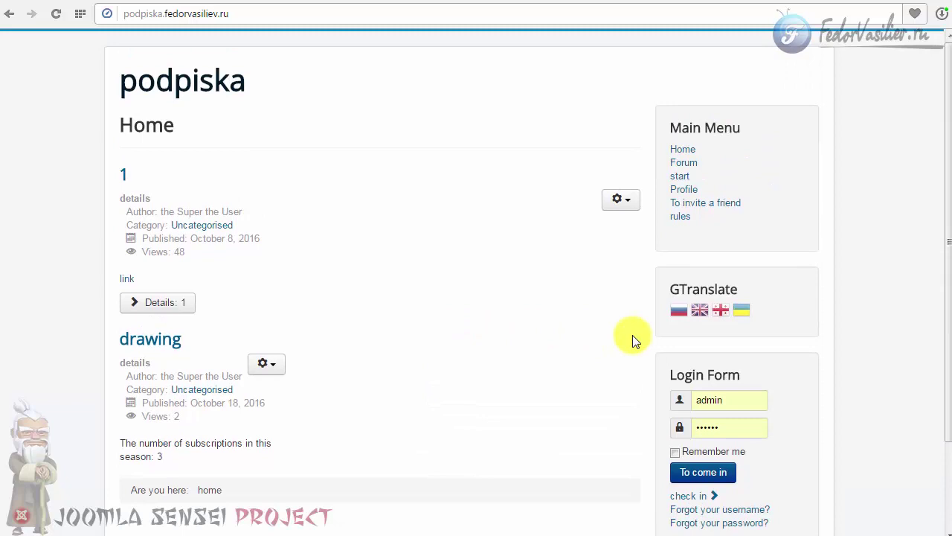
click(742, 311)
scroll(588, 316, down, 3)
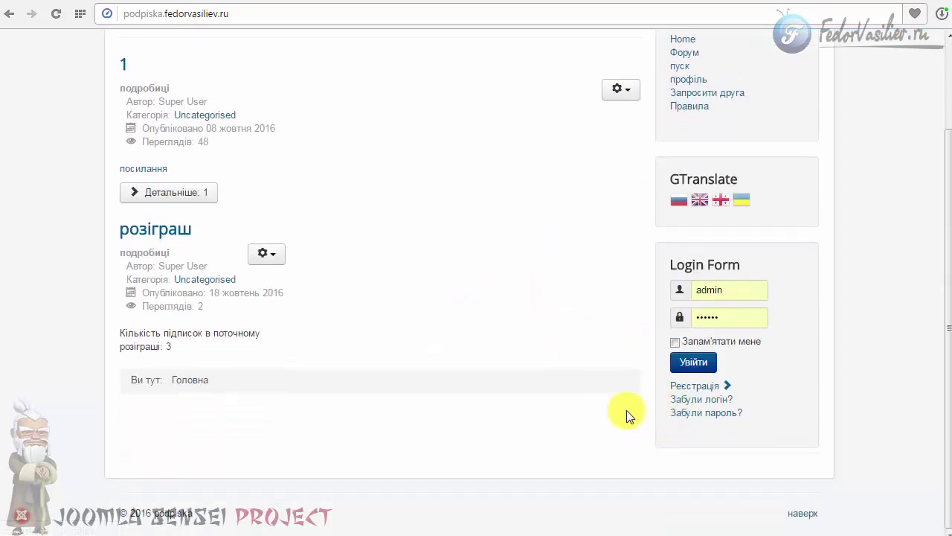
scroll(627, 415, up, 3)
click(676, 309)
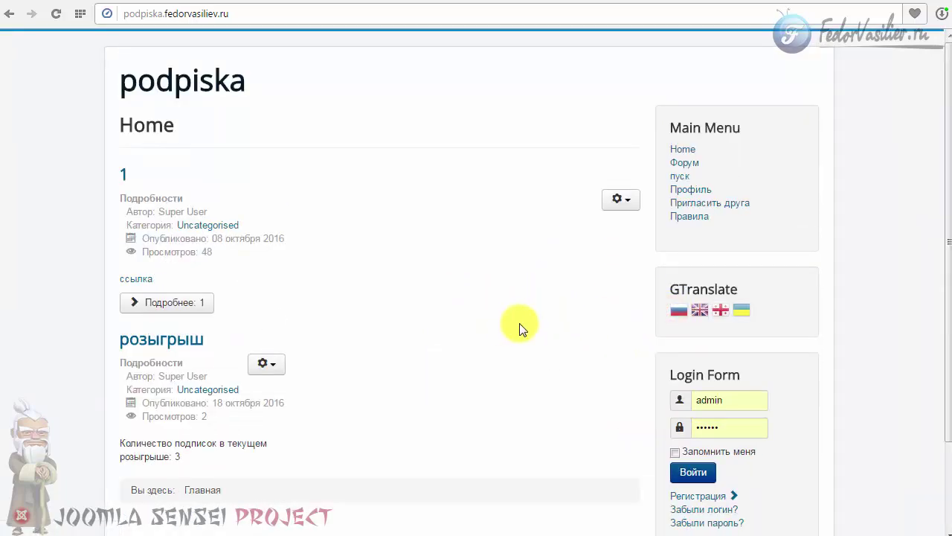
Return to the module settings and set the display of the GTranslate title (Показывать заголовок) to Скрыть
drag(744, 289, 657, 298)
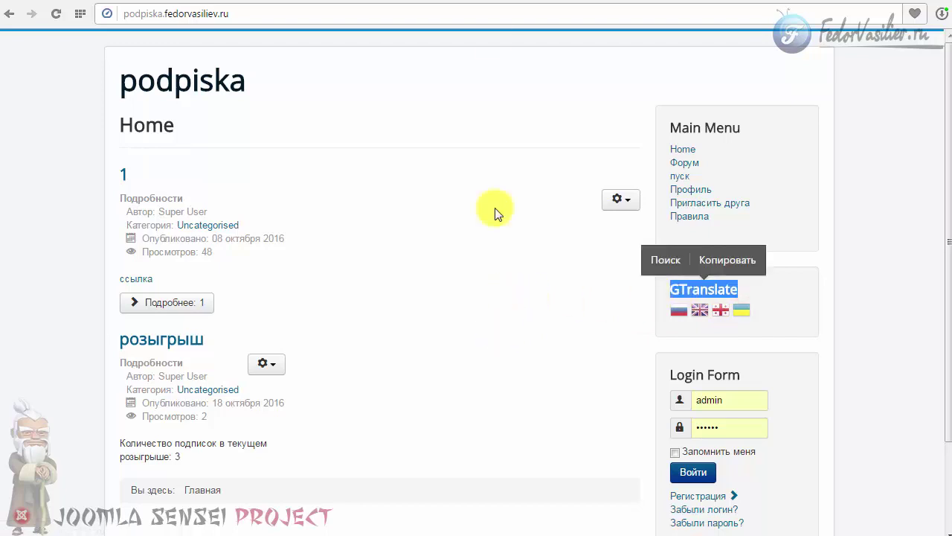
click(484, 3)
drag(173, 195, 28, 202)
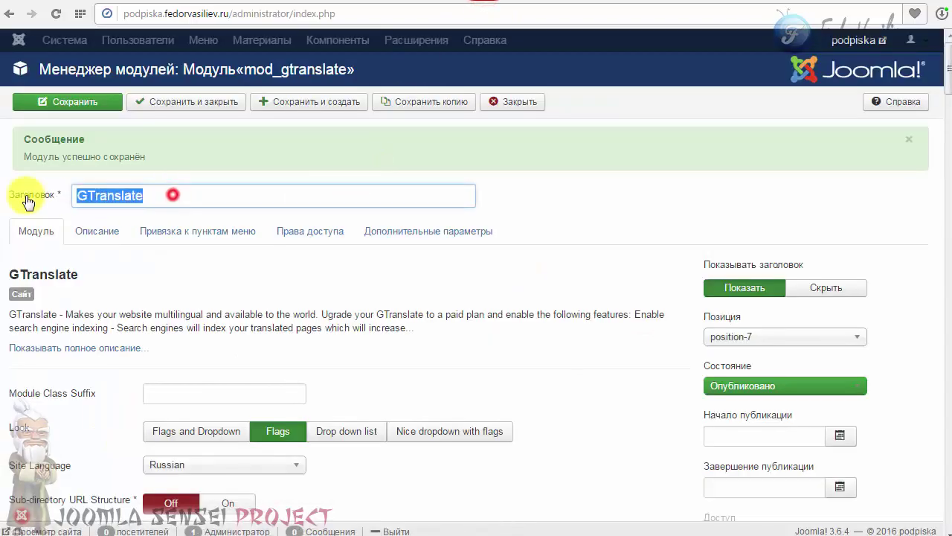
drag(164, 196, 70, 198)
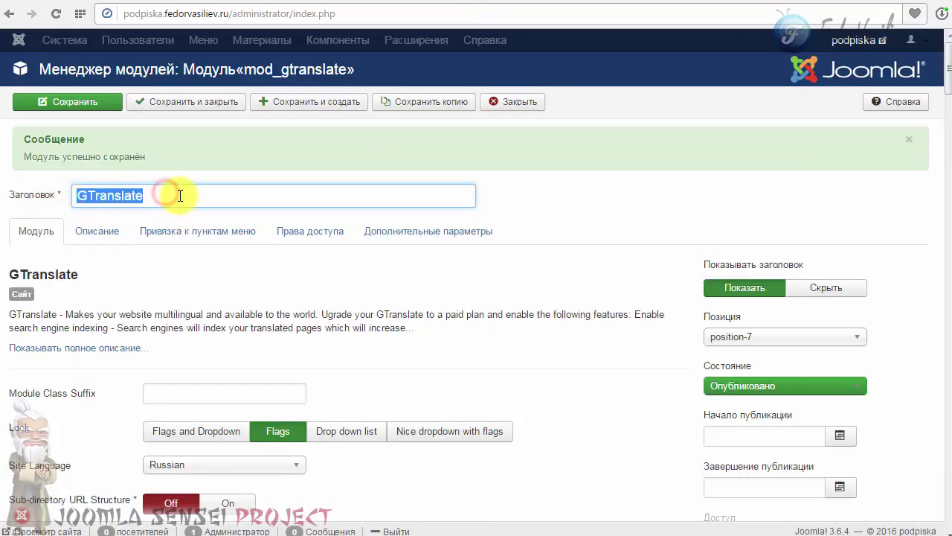
click(179, 196)
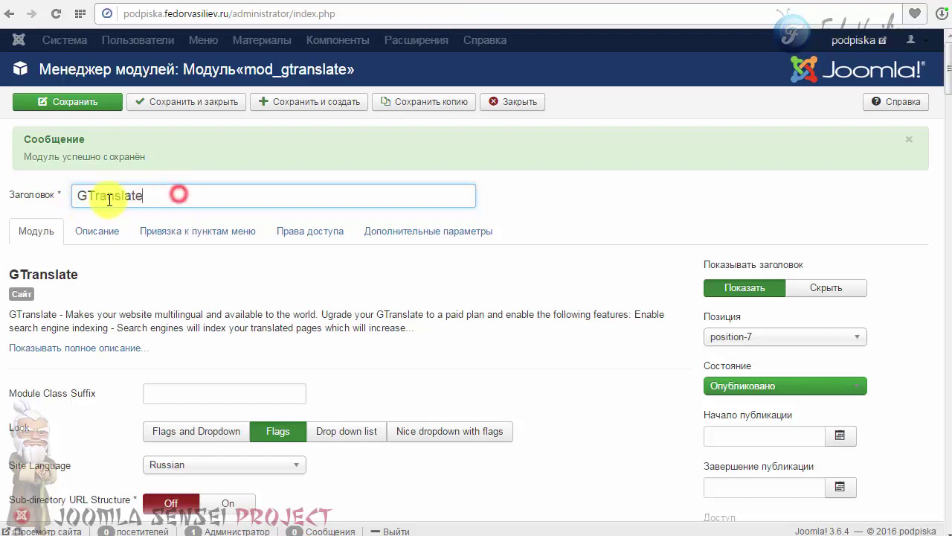
click(805, 296)
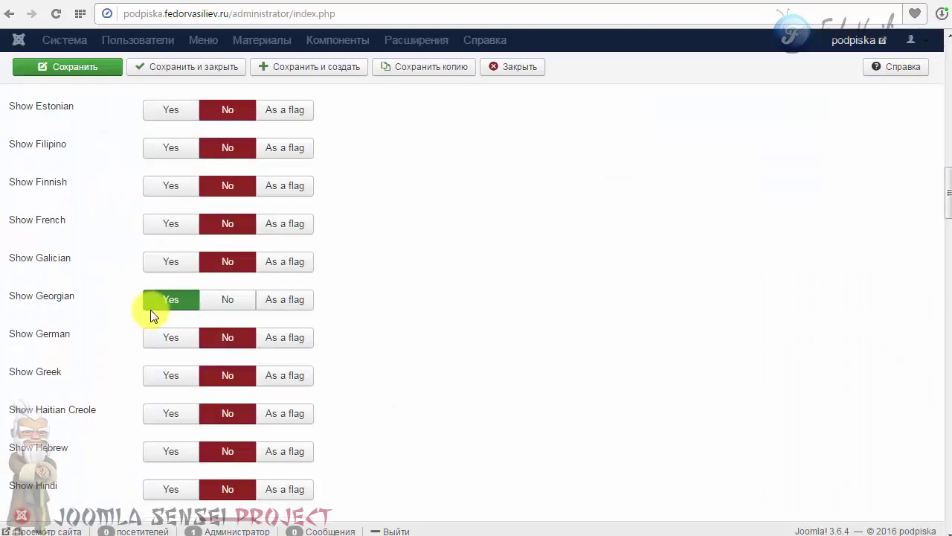
Set the Show Georgian option to No and reload the site's home page
click(223, 299)
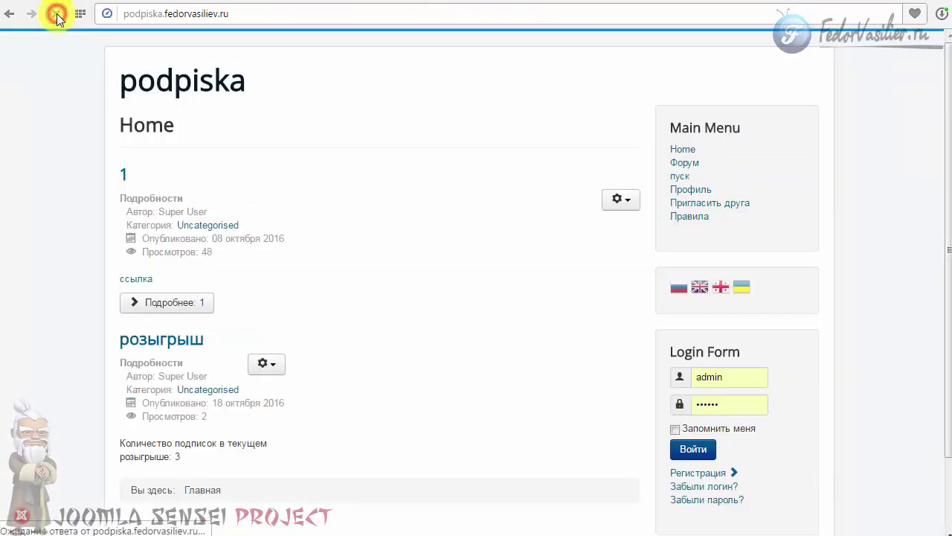
click(56, 13)
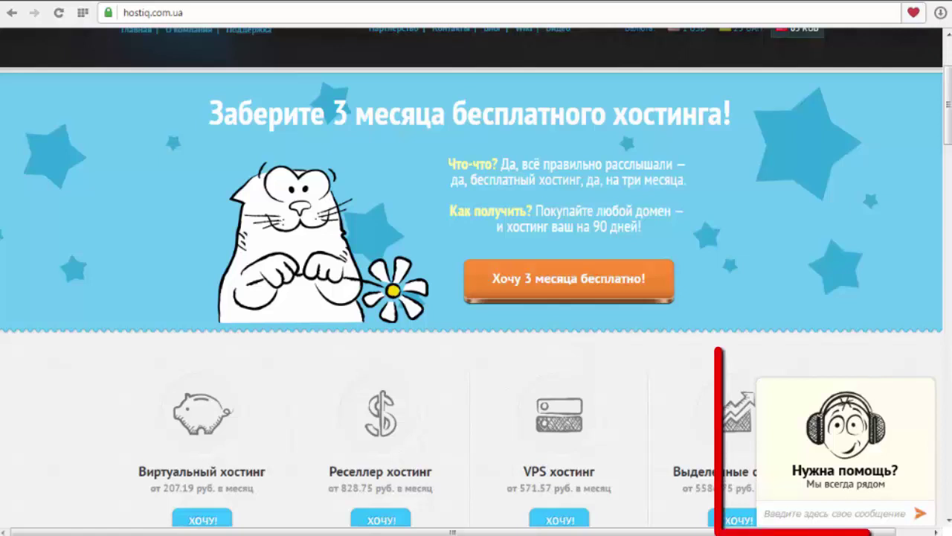
Open the support chat form on hostiq.com.ua to view it and minimize it again
click(838, 472)
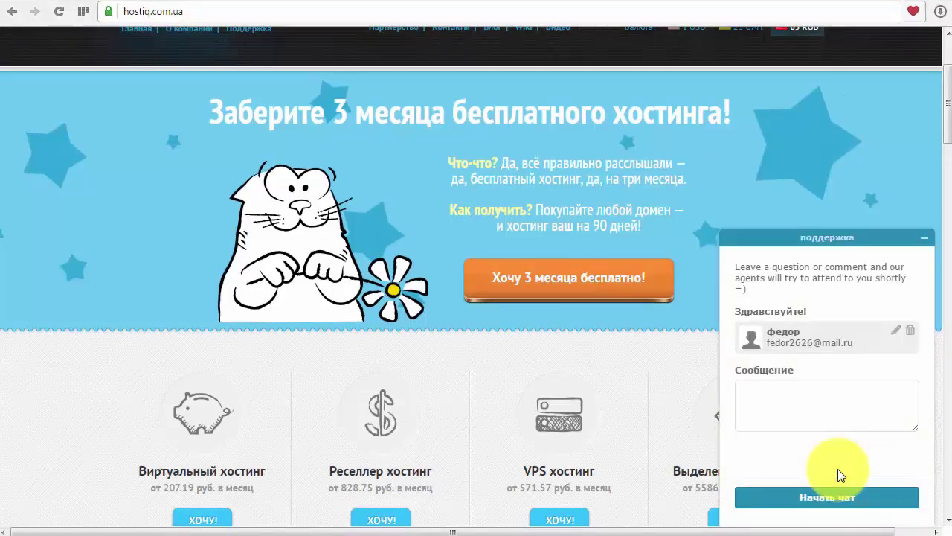
click(924, 239)
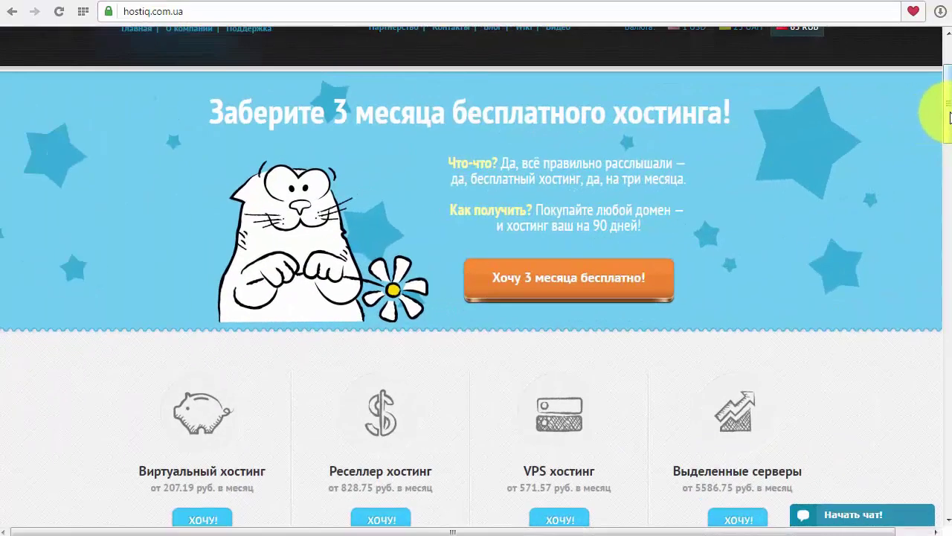
mouse_move(947, 113)
mouse_down()
mouse_move(949, 153)
mouse_move(951, 117)
mouse_up()
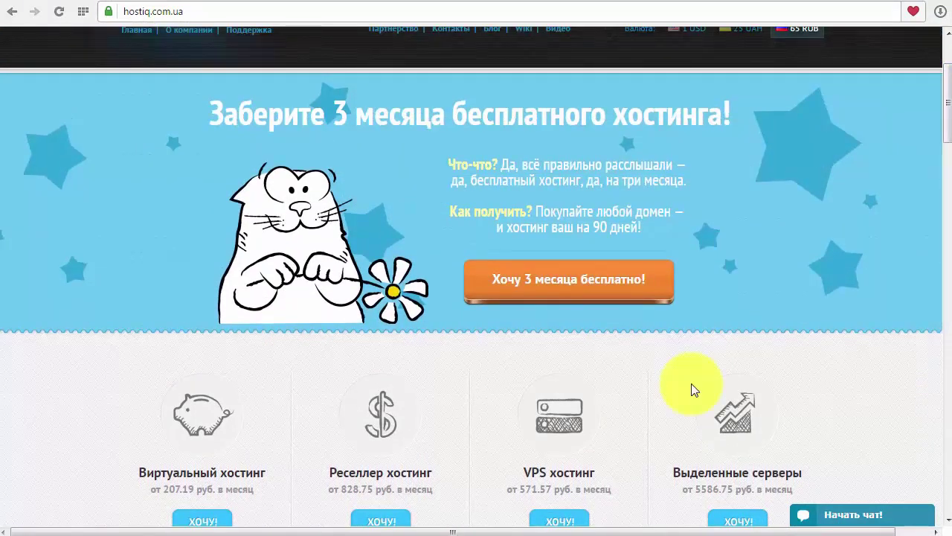